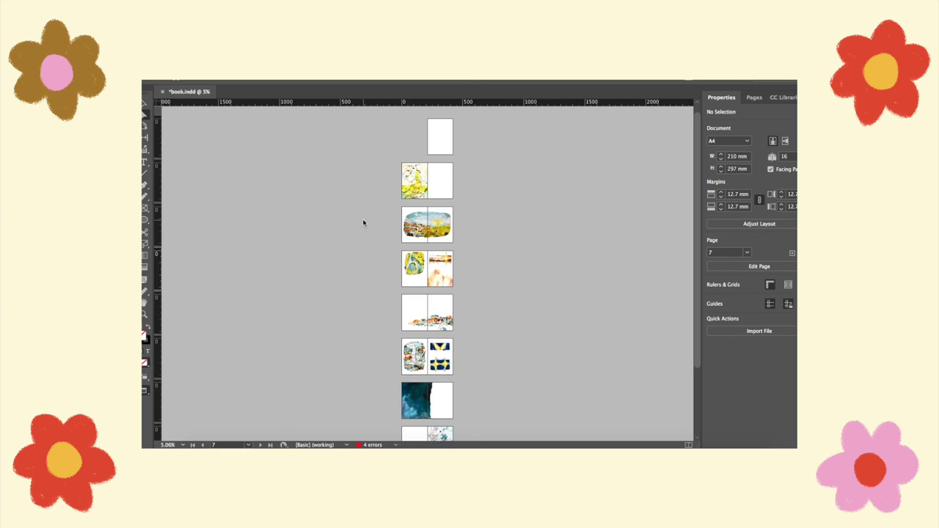
# Review the illustrated spreads of book.indd from the opening pages through pages 6–7, inspecting the artwork up close
pyautogui.scroll(-4, 363, 222)
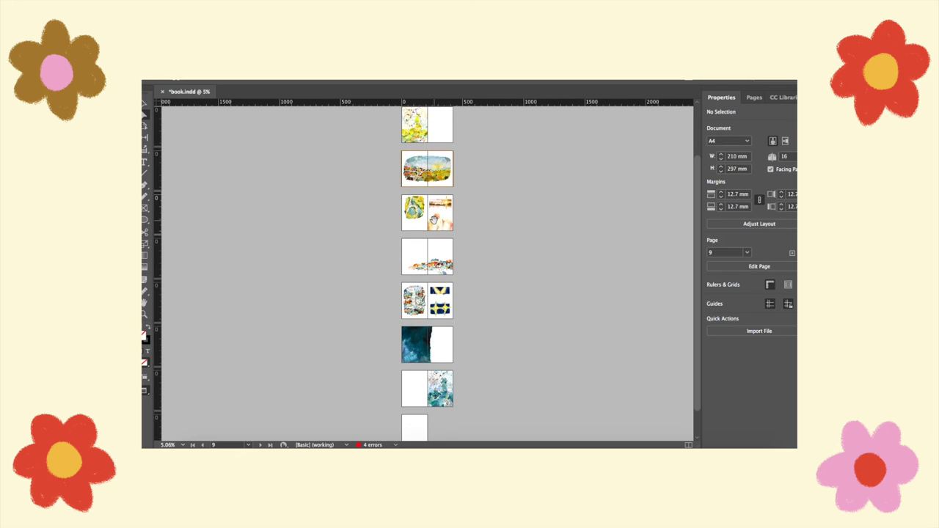
pyautogui.scroll(2, 427, 207)
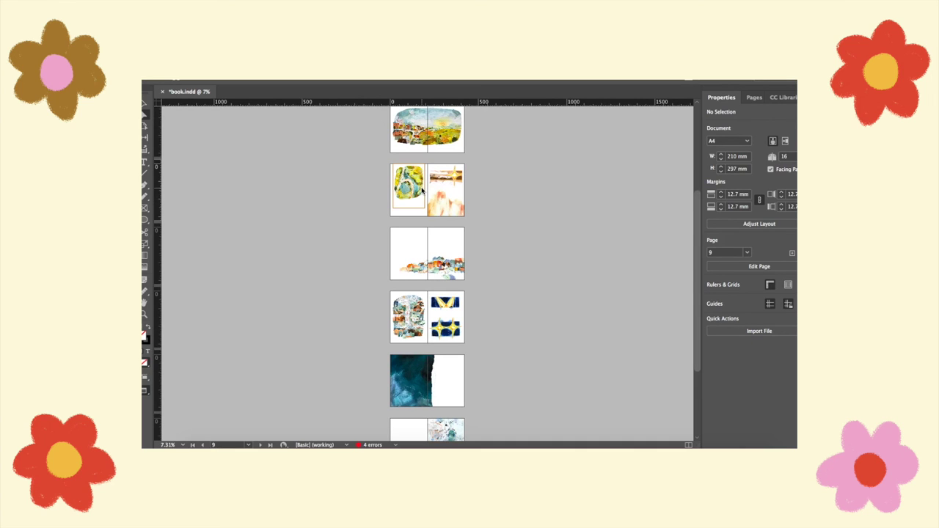
pyautogui.scroll(5, 422, 190)
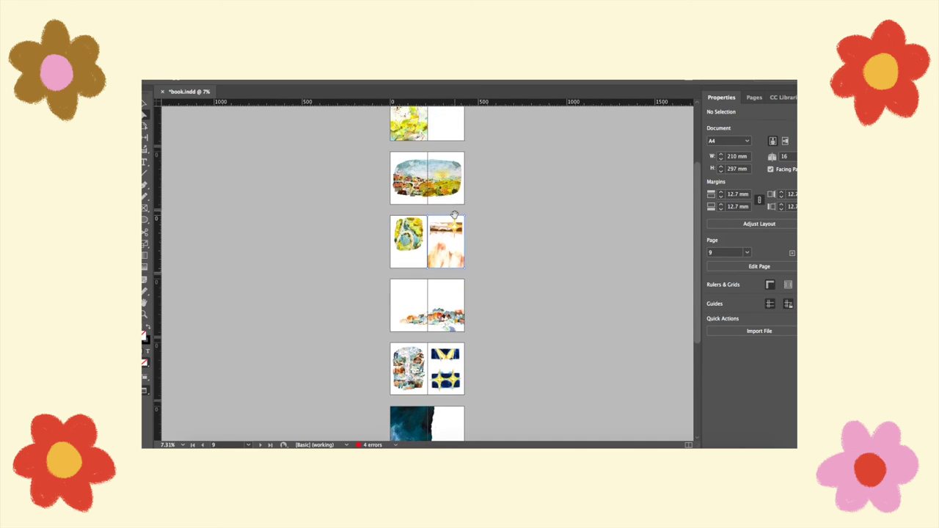
pyautogui.scroll(2, 455, 228)
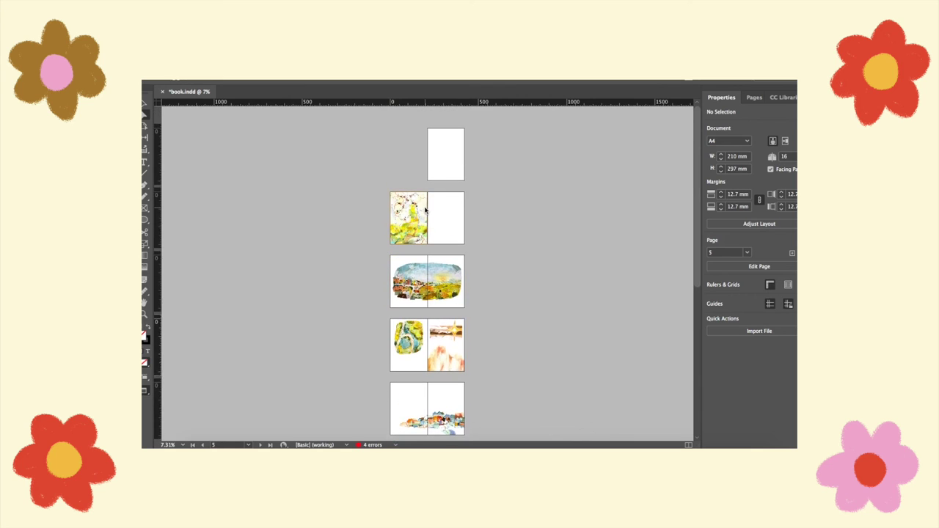
pyautogui.scroll(4, 426, 210)
pyautogui.scroll(3, 424, 207)
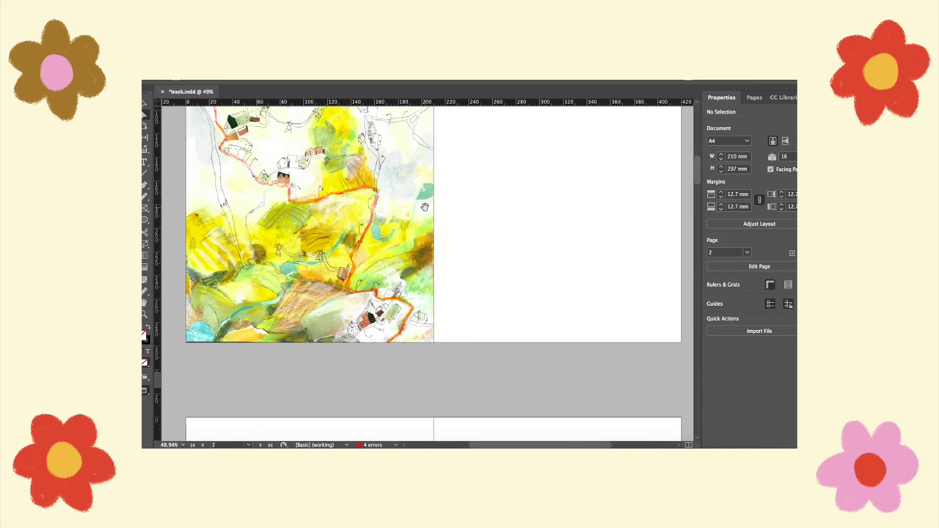
pyautogui.scroll(-5, 375, 279)
pyautogui.scroll(4, 375, 279)
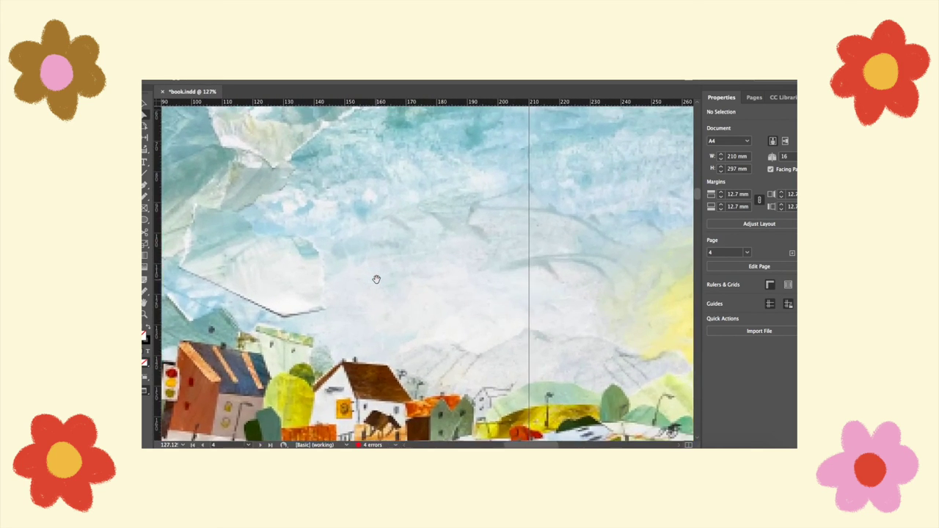
pyautogui.scroll(-8, 376, 278)
pyautogui.scroll(-3, 375, 279)
pyautogui.hscroll(6, 375, 279)
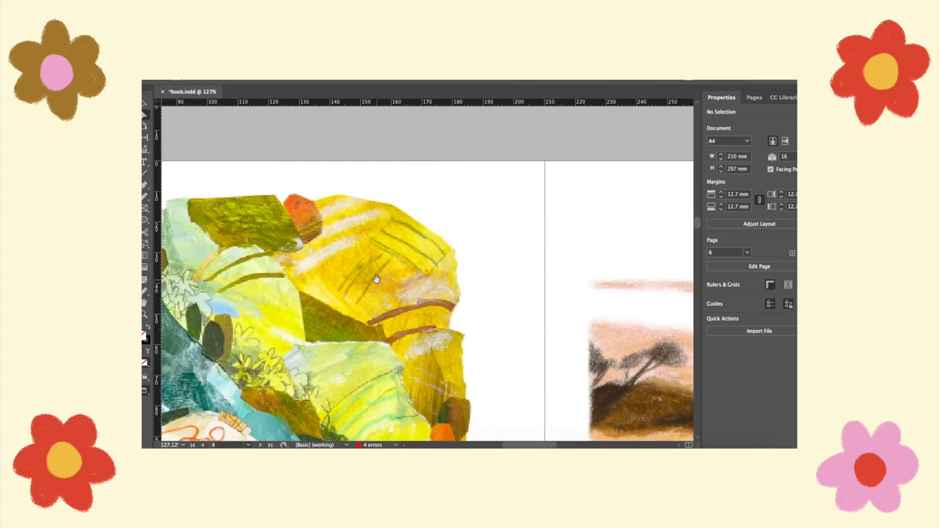
pyautogui.scroll(-4, 376, 279)
# Move the book window aside and open final 10.jpg from the desktop to inspect its star drawing up close
pyautogui.moveTo(293, 81); pyautogui.dragTo(467, 81)
pyautogui.click(195, 273)
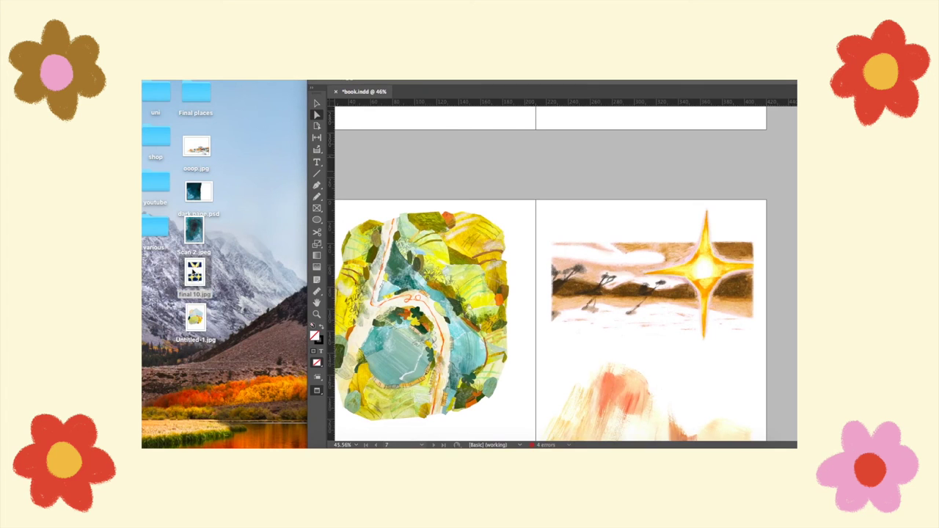
pyautogui.press('super+o')
pyautogui.scroll(5, 282, 302)
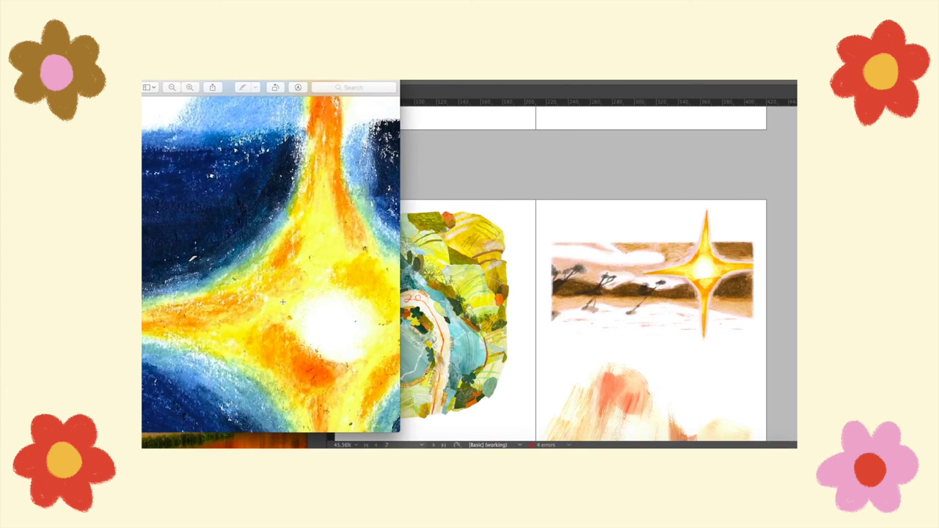
pyautogui.press('super+minus')
# Return to the book and examine the blue star illustration on page 11 up close against the original image
pyautogui.click(450, 90)
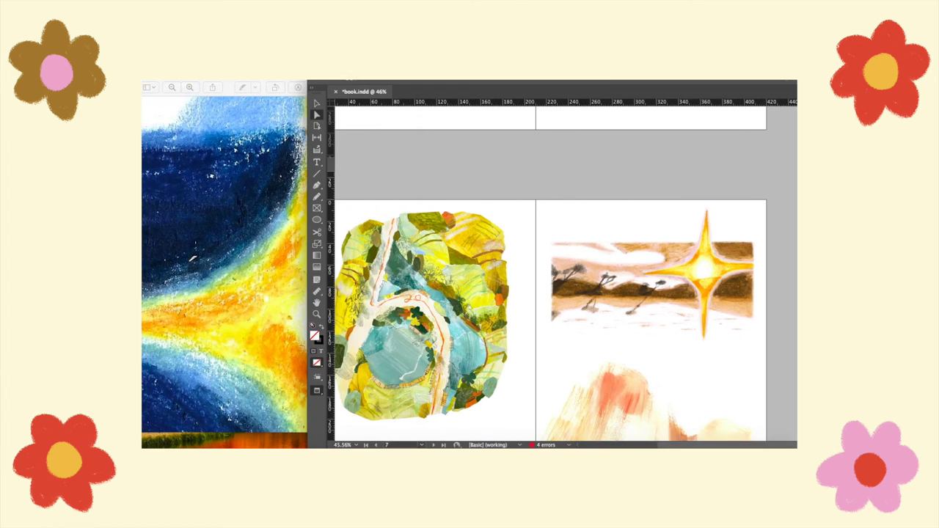
pyautogui.scroll(-5, 518, 350)
pyautogui.scroll(-5, 518, 350)
pyautogui.scroll(5, 595, 353)
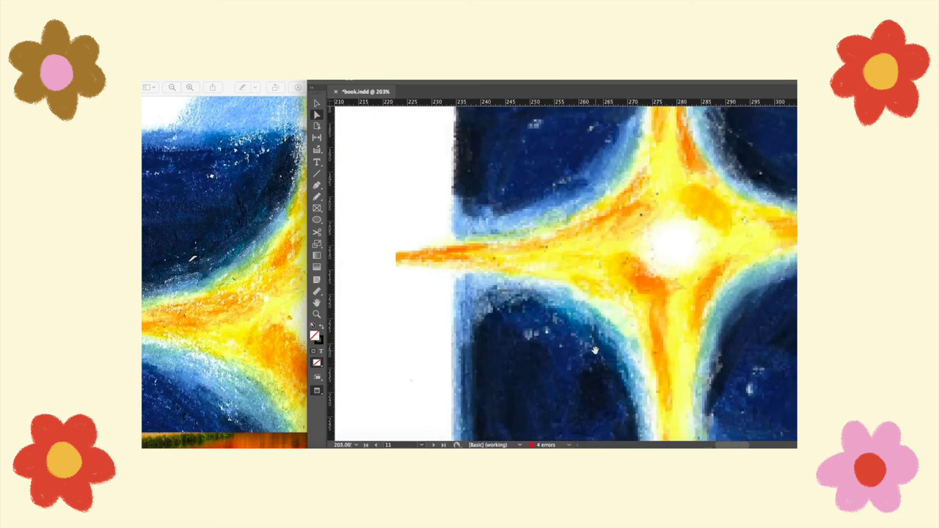
pyautogui.scroll(-3, 595, 353)
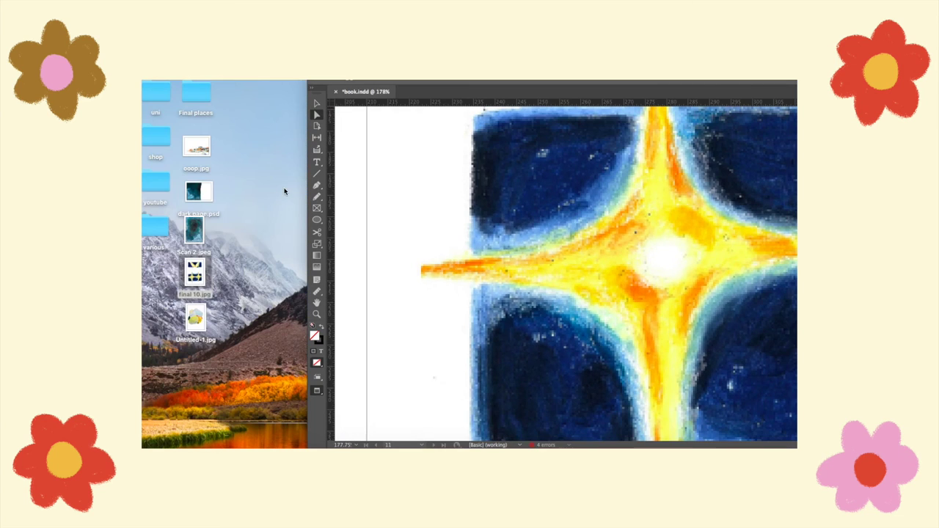
pyautogui.click(283, 190)
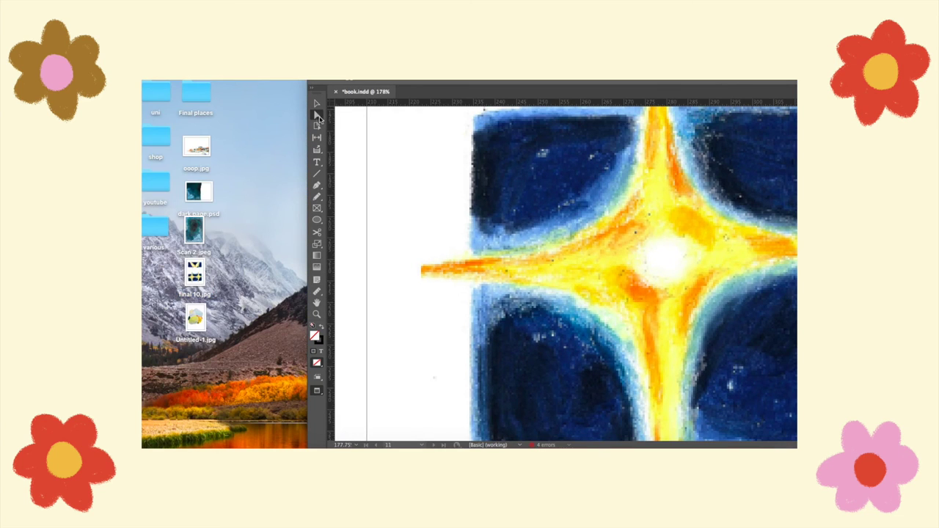
# Restore the book window to full size and review the sequence of illustrated spreads across the whole document
pyautogui.doubleClick(334, 81)
pyautogui.scroll(-8, 420, 273)
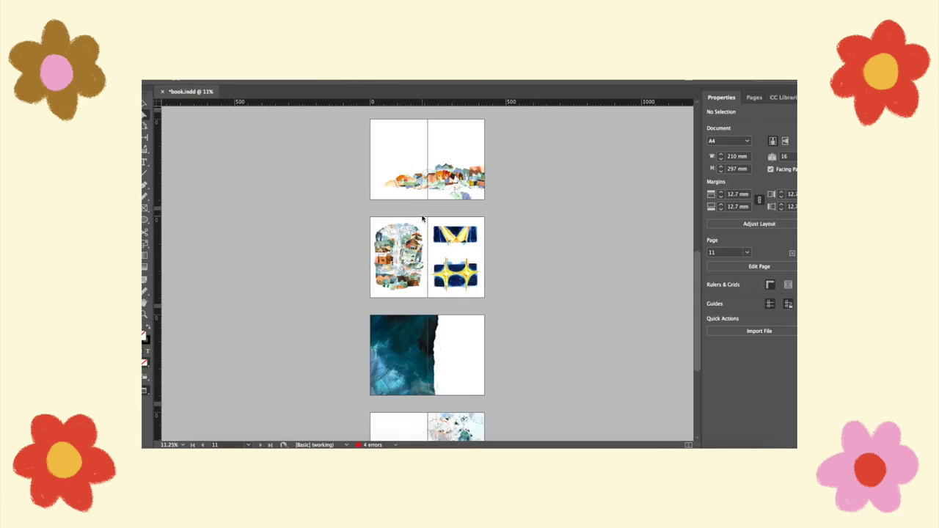
pyautogui.scroll(-1, 422, 219)
pyautogui.scroll(-7, 422, 219)
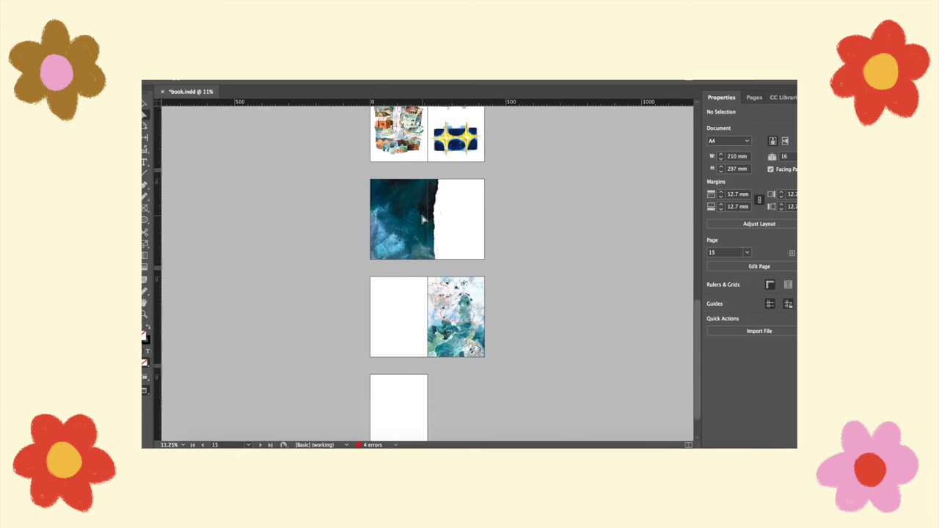
pyautogui.scroll(20, 422, 213)
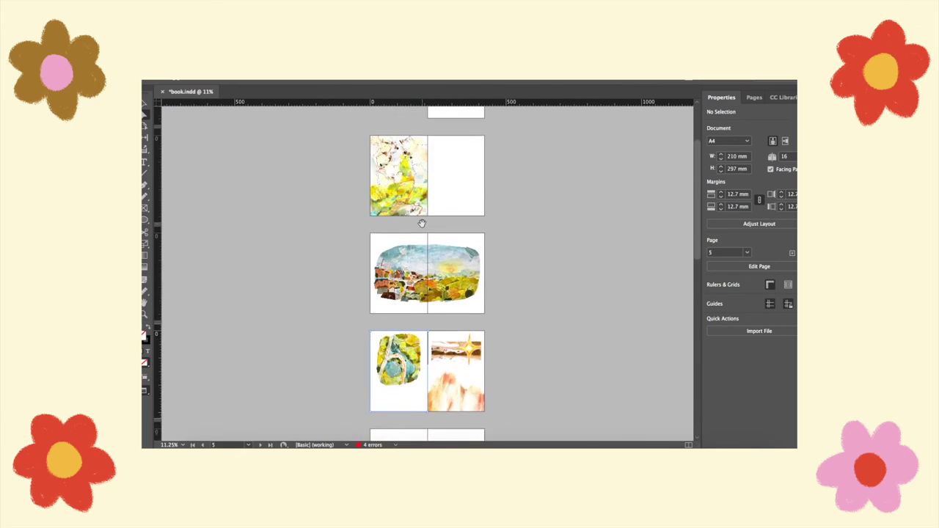
pyautogui.scroll(-10, 422, 224)
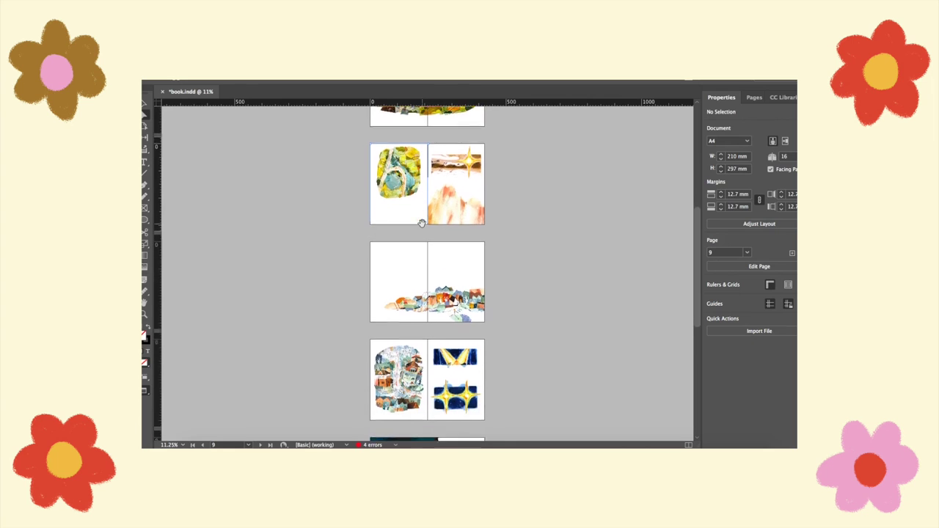
pyautogui.scroll(2, 440, 312)
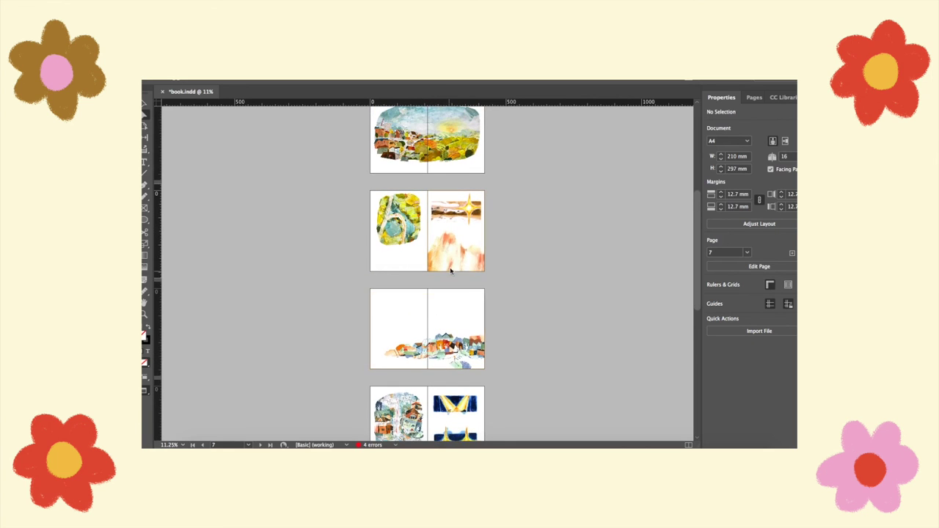
pyautogui.scroll(6, 467, 215)
# Minimize the book window and open 7.jpg from the desktop for viewing
pyautogui.moveTo(256, 85); pyautogui.dragTo(443, 85)
pyautogui.click(341, 83)
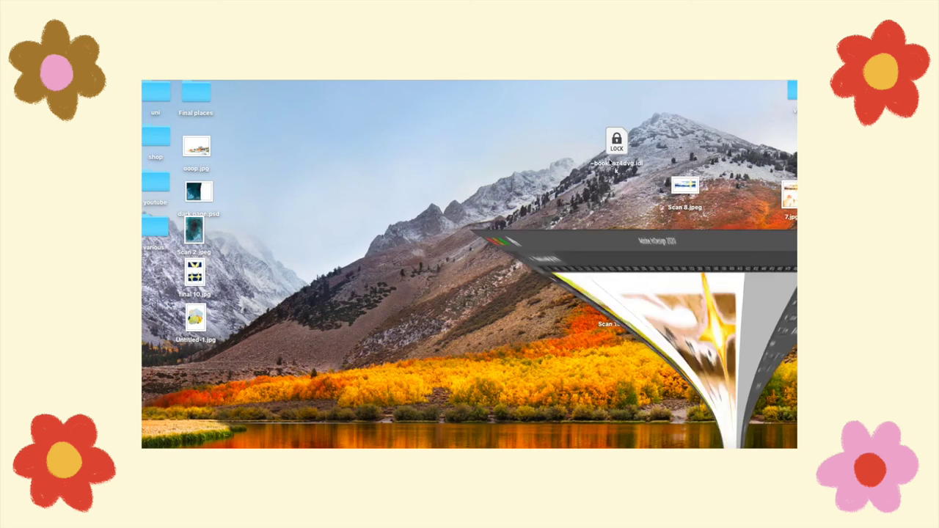
pyautogui.doubleClick(790, 192)
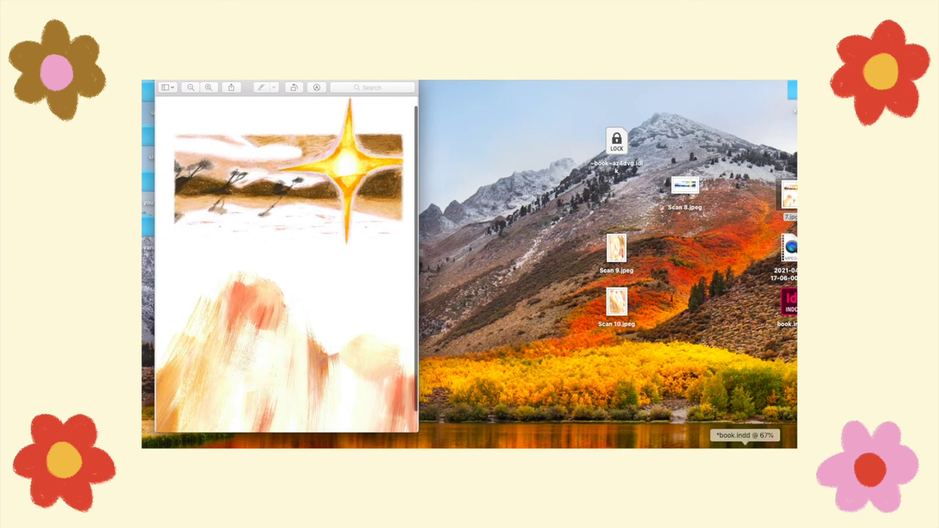
# Switch to the Photoshop document and show Layer 3 to compare its blue artwork with the brown version
pyautogui.click(646, 443)
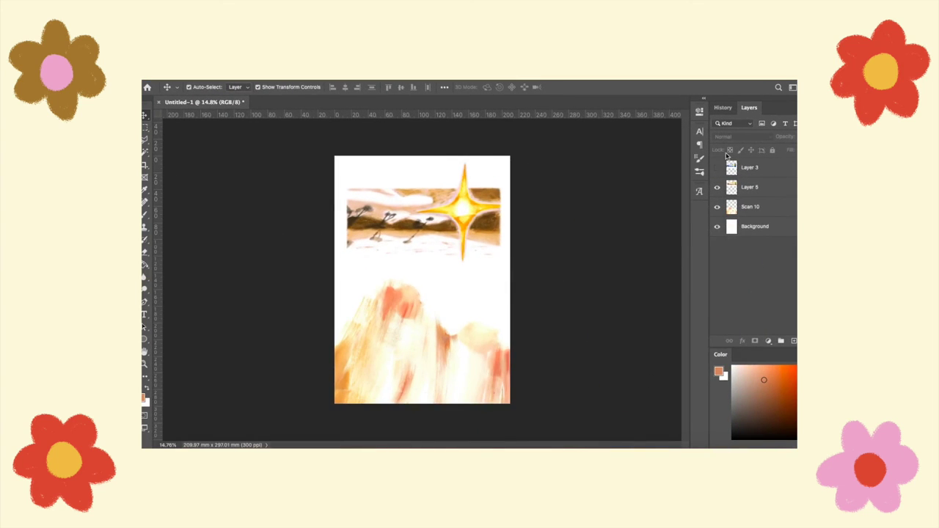
pyautogui.click(719, 167)
pyautogui.scroll(3, 508, 231)
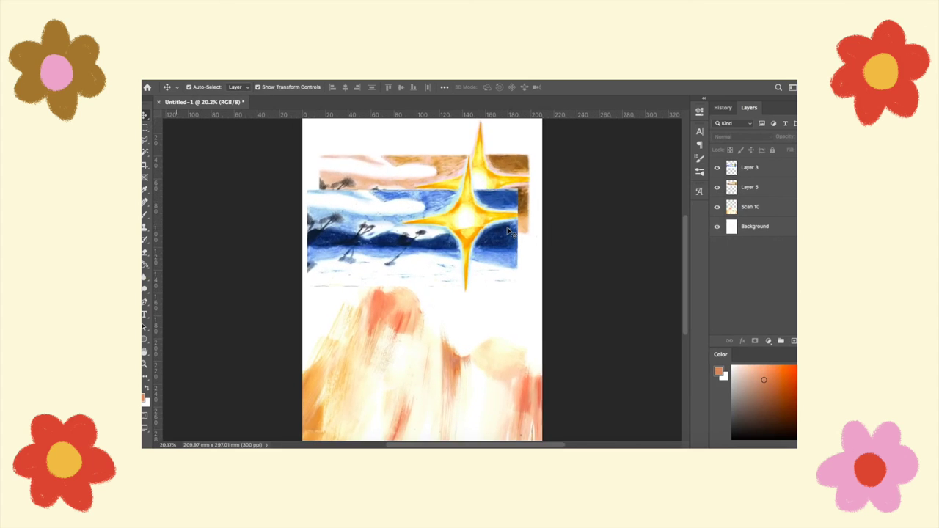
pyautogui.scroll(1, 508, 231)
pyautogui.moveTo(482, 232); pyautogui.dragTo(495, 236)
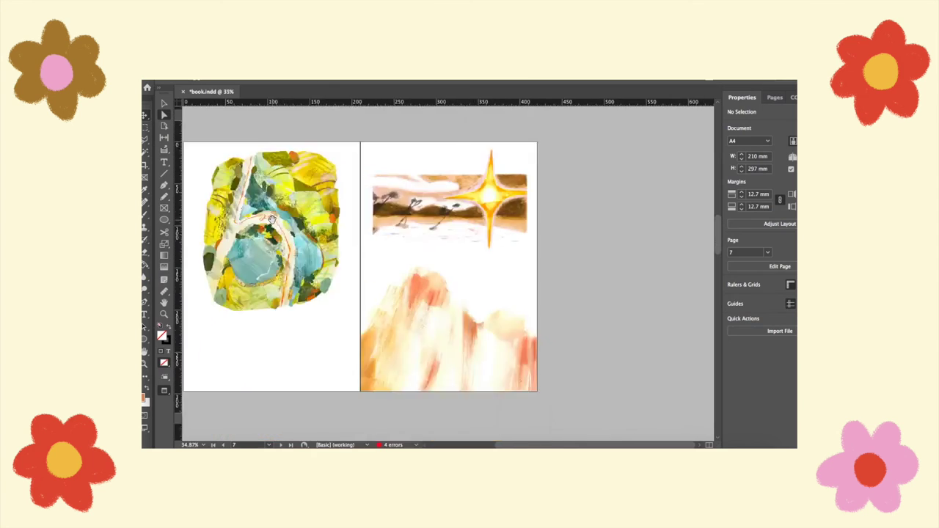
# Compare the brown star landscape on page 7 of the book with its Photoshop source, examining the star up close
pyautogui.scroll(2, 435, 271)
pyautogui.scroll(-1, 434, 270)
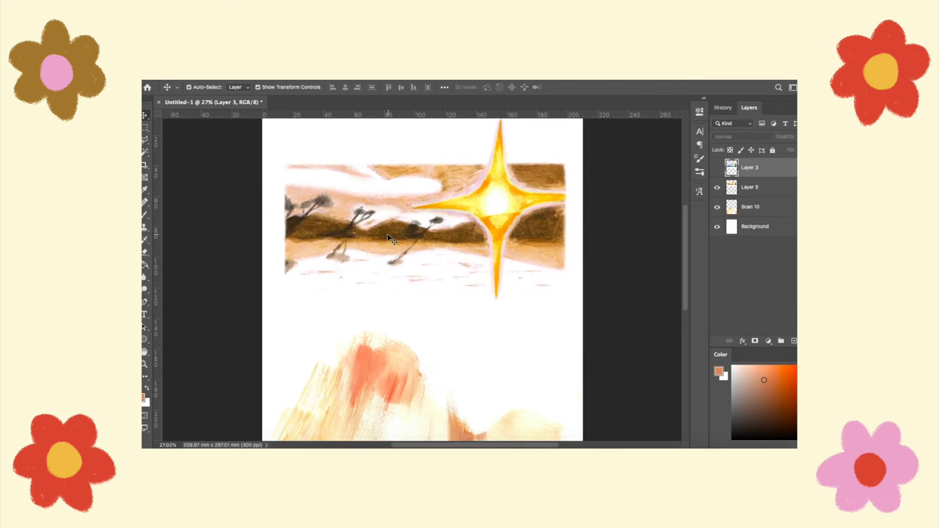
pyautogui.scroll(-5, 388, 238)
pyautogui.scroll(5, 390, 245)
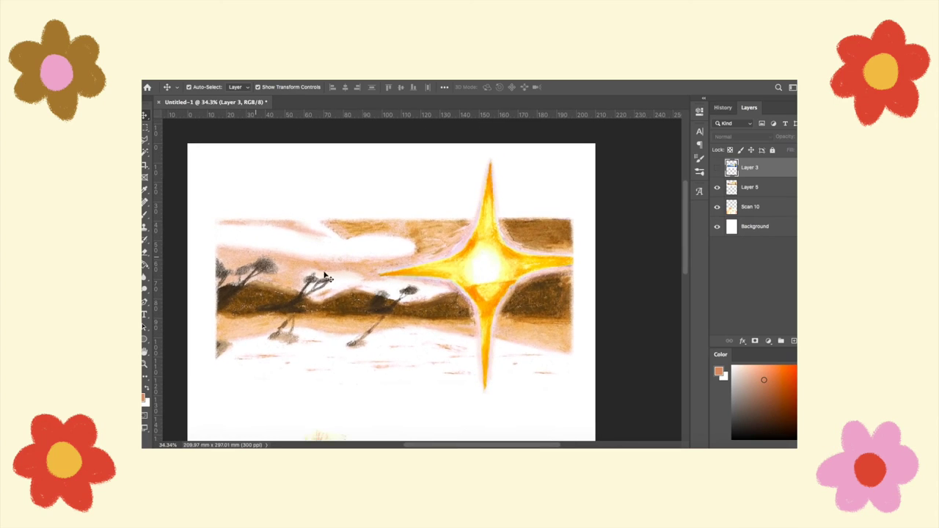
pyautogui.scroll(5, 516, 249)
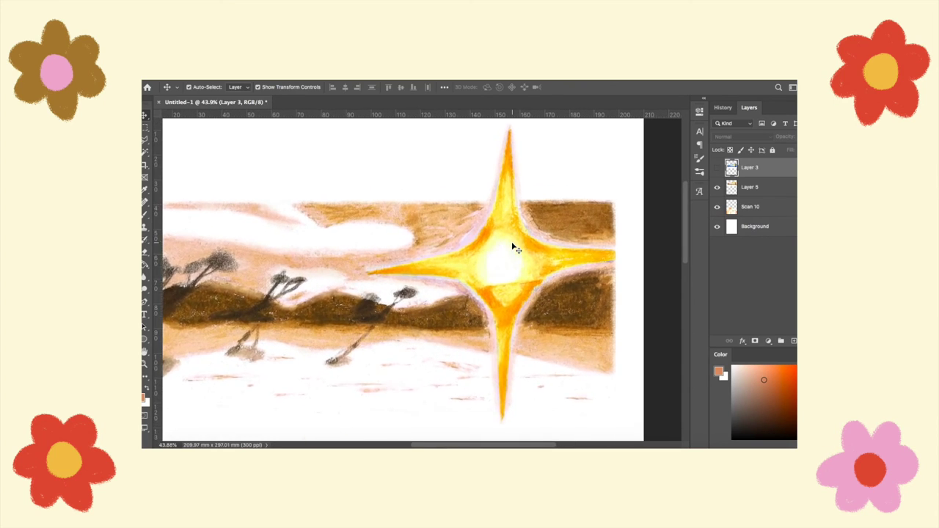
pyautogui.scroll(-1, 465, 264)
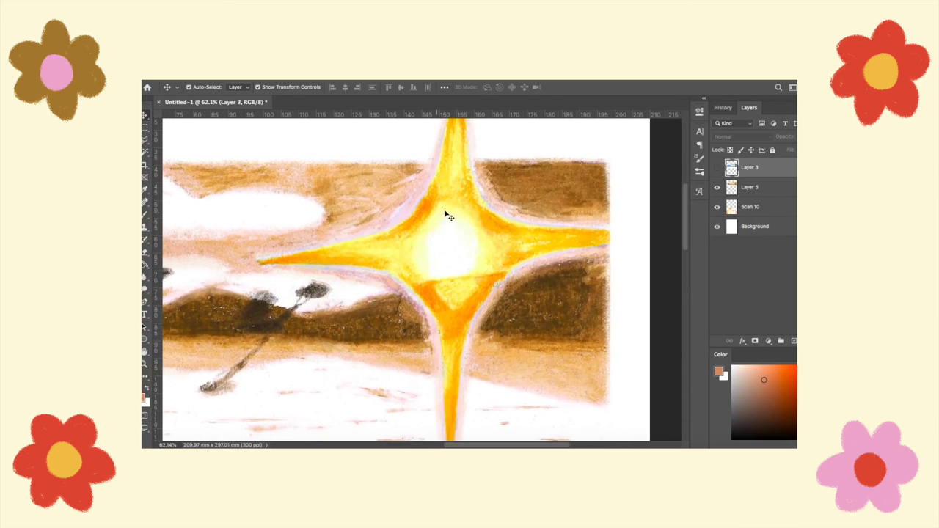
# Switch to InDesign, find page 11 and open final 10.jpg from the desktop to compare it with the placed illustrations
pyautogui.scroll(-10, 473, 198)
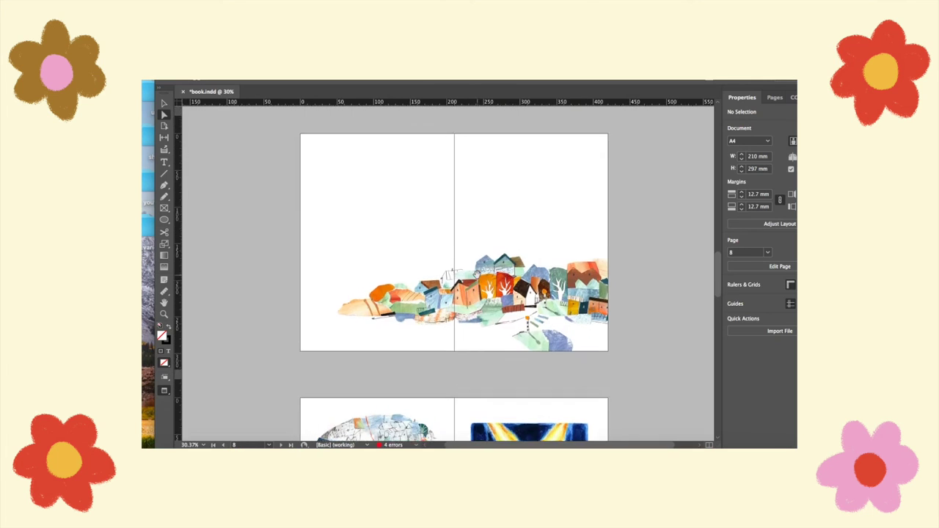
pyautogui.scroll(-10, 475, 275)
pyautogui.scroll(5, 477, 274)
pyautogui.moveTo(220, 82); pyautogui.dragTo(361, 82)
pyautogui.doubleClick(194, 274)
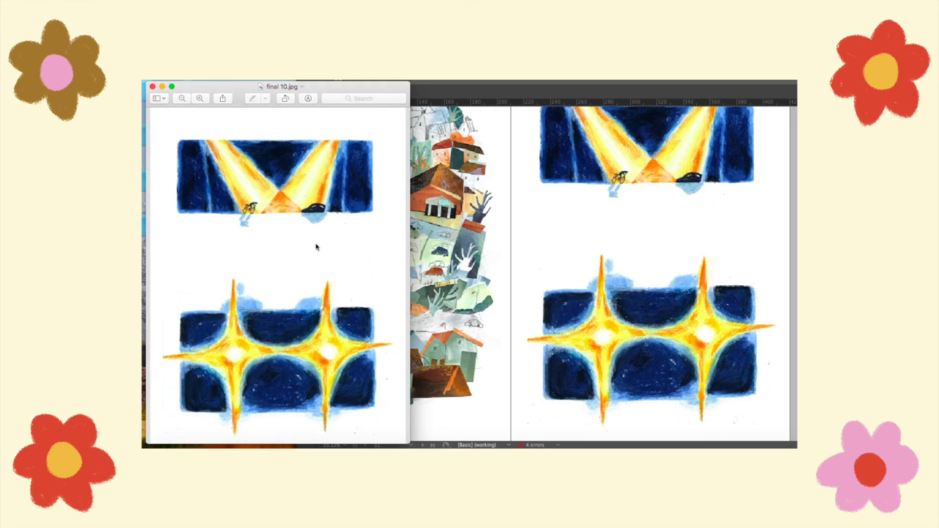
pyautogui.click(466, 85)
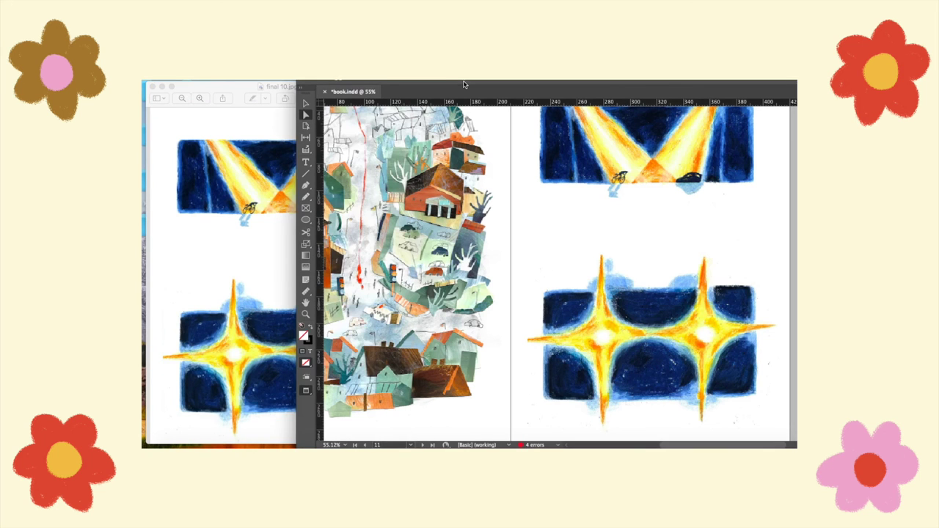
# Bring the book window back into place and review the layouts of pages 10–11, 6–7 and 8–9
pyautogui.scroll(-3, 480, 249)
pyautogui.scroll(-1, 480, 250)
pyautogui.scroll(2, 481, 249)
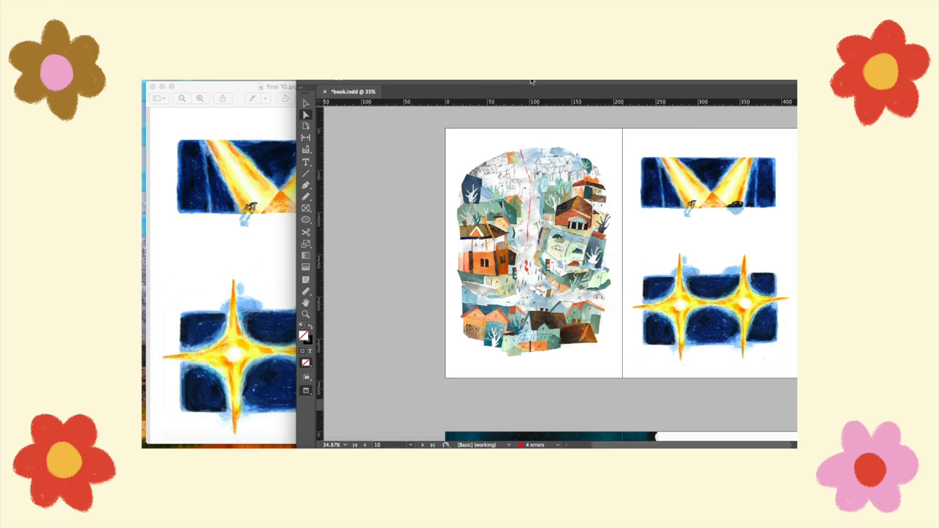
pyautogui.doubleClick(492, 83)
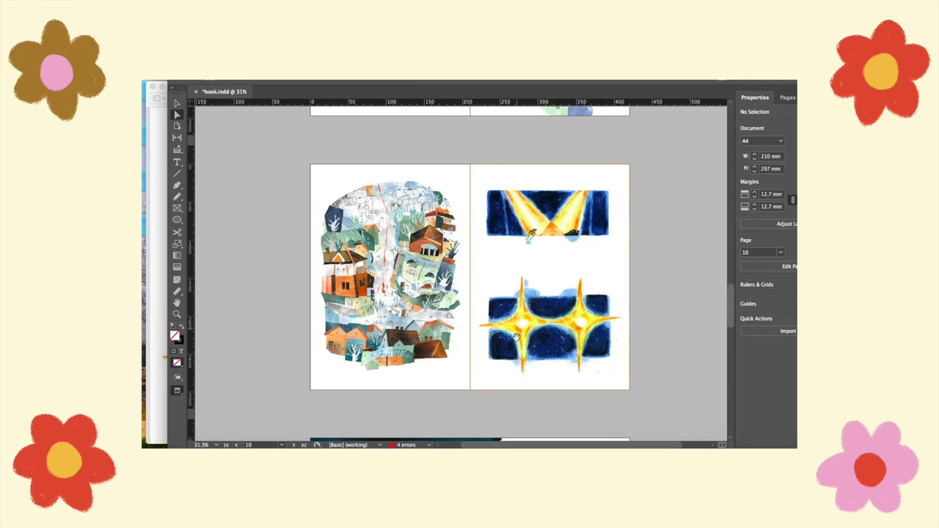
pyautogui.scroll(-4, 517, 199)
pyautogui.scroll(4, 520, 260)
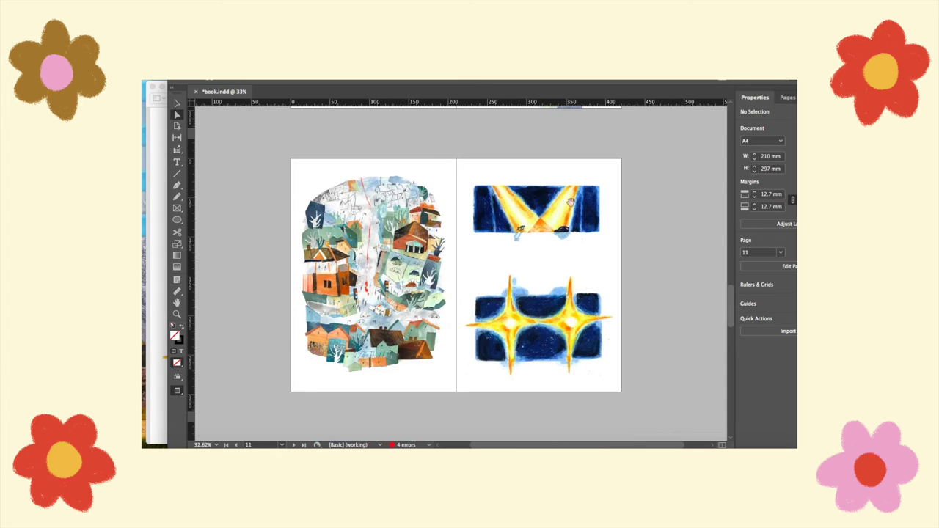
pyautogui.scroll(10, 557, 223)
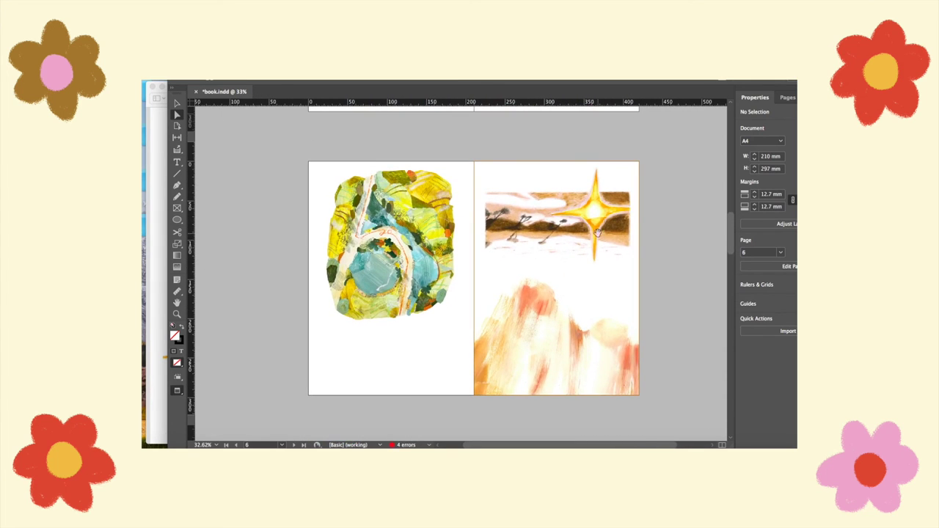
pyautogui.scroll(-4, 603, 210)
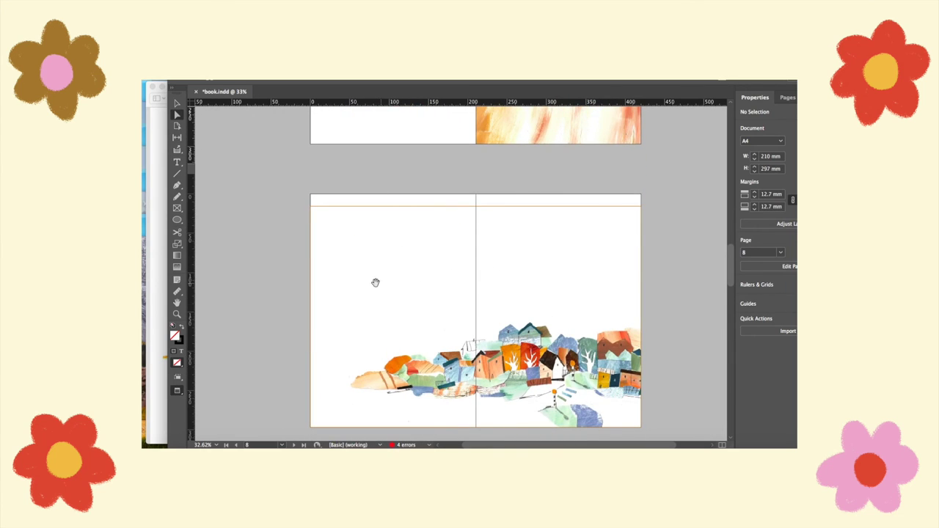
# Examine the town map and night-light illustrations on pages 10–11, and compare that spread with the village artwork on pages 8–9
pyautogui.scroll(-4, 375, 283)
pyautogui.scroll(-3, 390, 259)
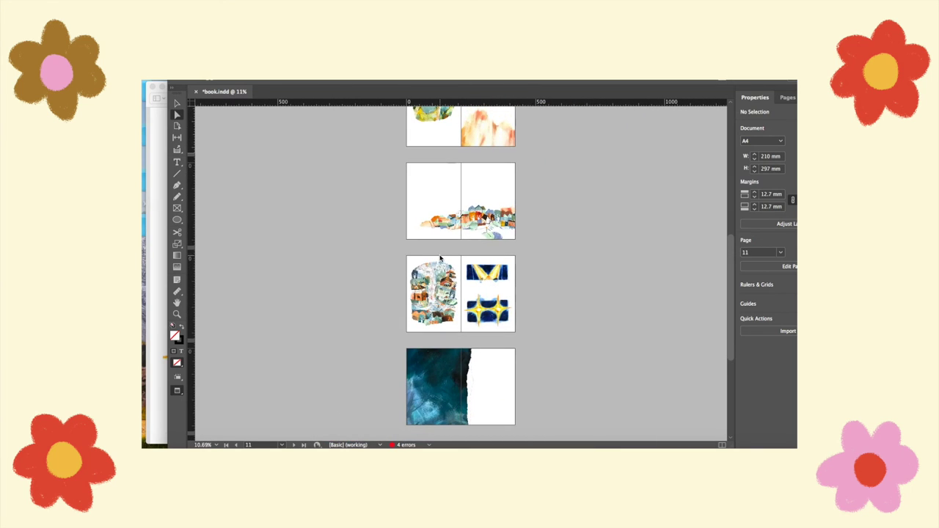
pyautogui.scroll(5, 440, 258)
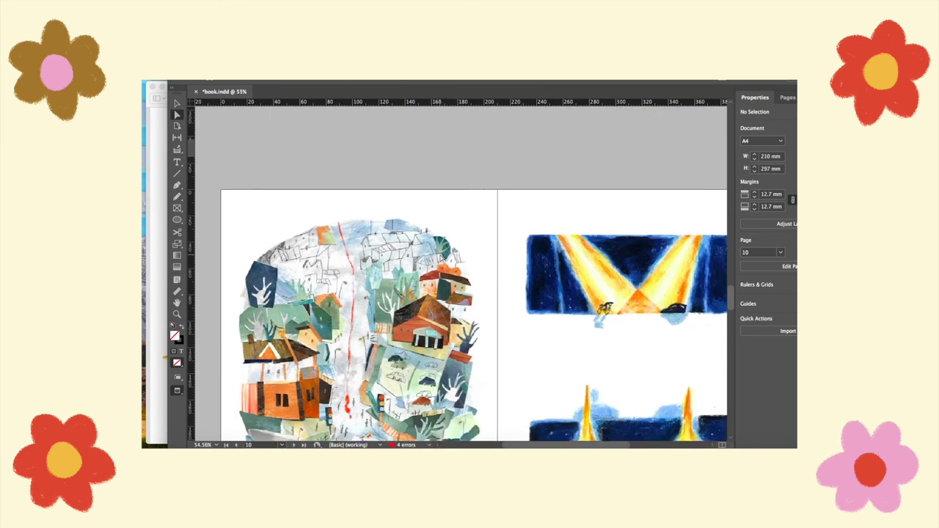
pyautogui.scroll(-2, 359, 319)
pyautogui.scroll(10, 341, 187)
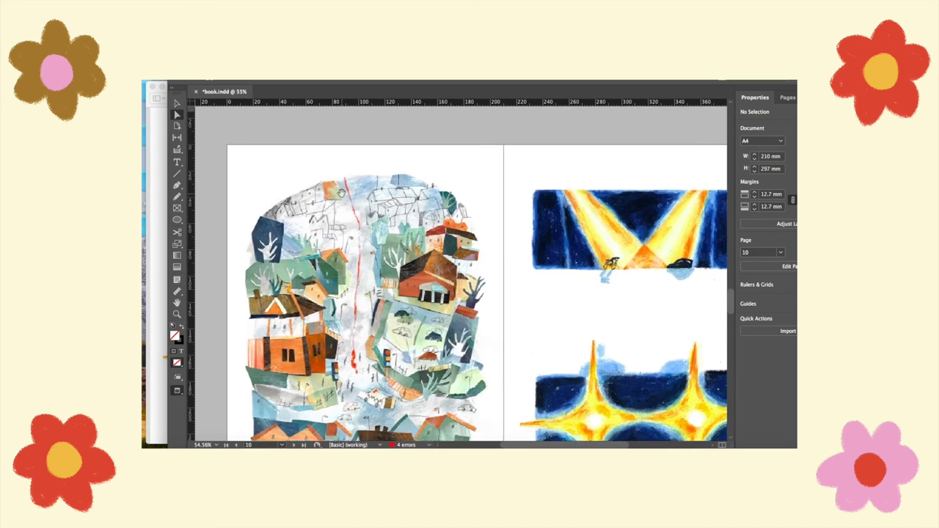
pyautogui.scroll(-3, 342, 193)
pyautogui.scroll(-10, 482, 272)
pyautogui.scroll(-1, 485, 275)
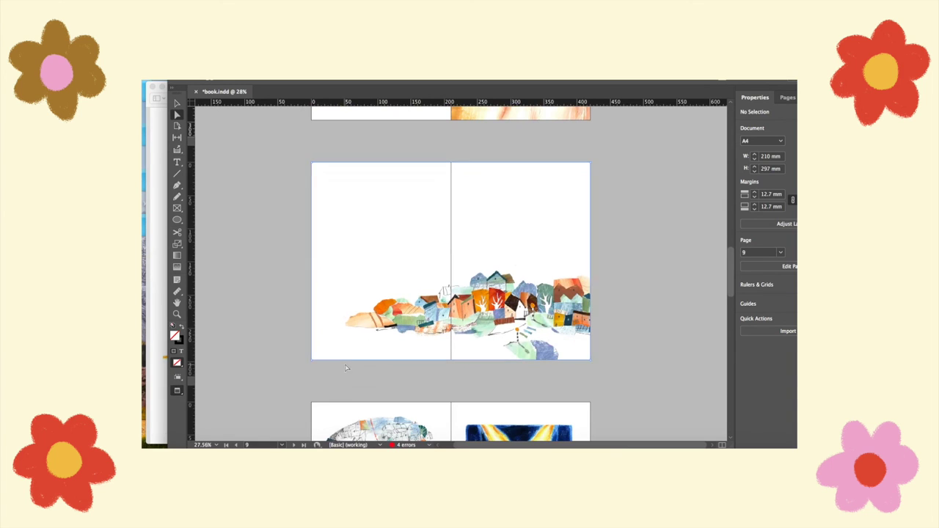
# Try enlarging and repositioning the green landscape illustration on page 6 so that it fills the page
pyautogui.scroll(2, 507, 345)
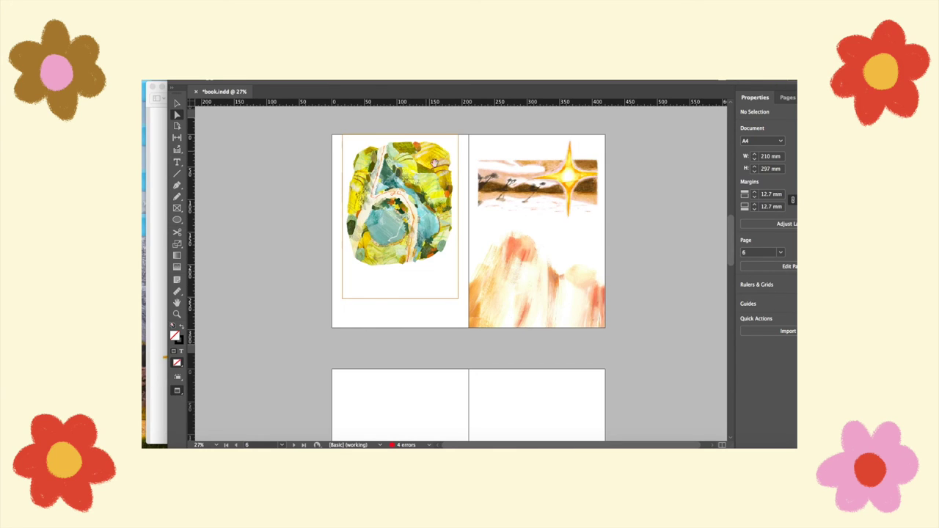
pyautogui.moveTo(392, 211); pyautogui.dragTo(372, 240)
pyautogui.moveTo(435, 169)
pyautogui.mouseDown()
pyautogui.moveTo(437, 157)
pyautogui.moveTo(425, 182)
pyautogui.mouseUp()
pyautogui.moveTo(381, 234); pyautogui.dragTo(389, 241)
pyautogui.moveTo(433, 185); pyautogui.dragTo(471, 109)
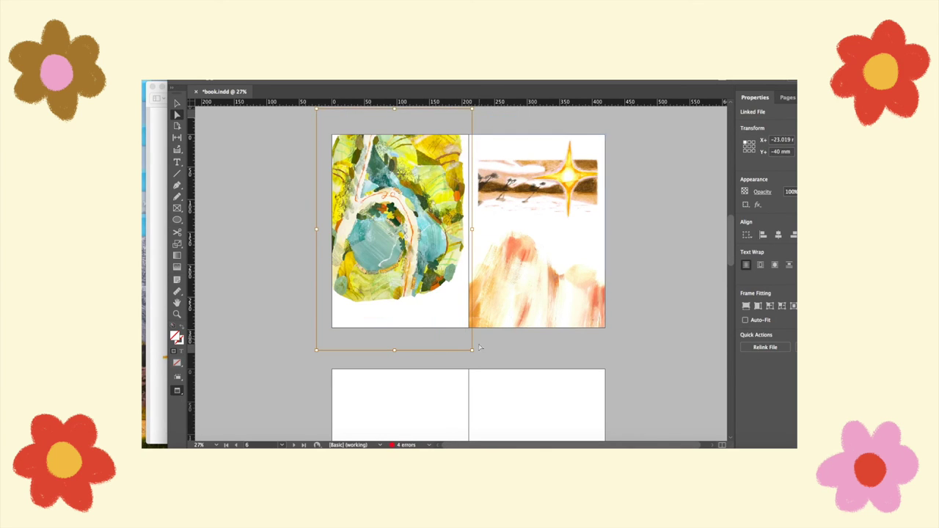
pyautogui.moveTo(471, 349); pyautogui.dragTo(490, 370)
pyautogui.moveTo(416, 242); pyautogui.dragTo(388, 218)
# Undo the resizing and moves of the green landscape illustration on page 6
pyautogui.press('super+z')
pyautogui.press('super+z')
pyautogui.press('super+z')
pyautogui.press('super+z')
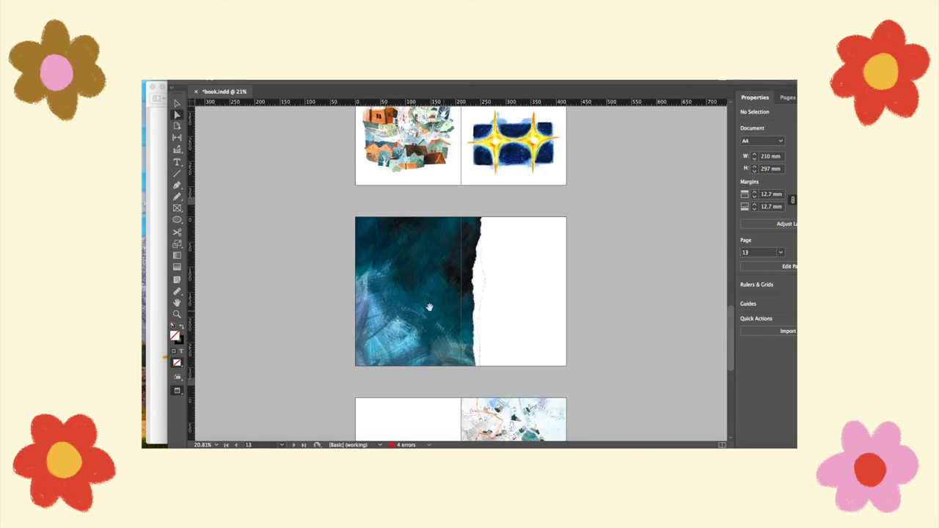
# Examine the dark torn-edge painting on pages 12–13 and close the final 10.jpg preview
pyautogui.scroll(3, 418, 308)
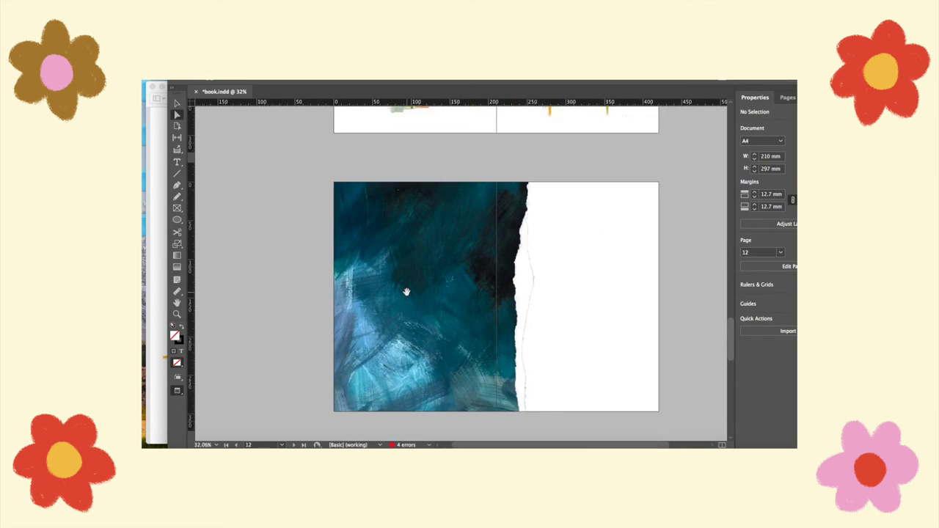
pyautogui.scroll(-3, 406, 291)
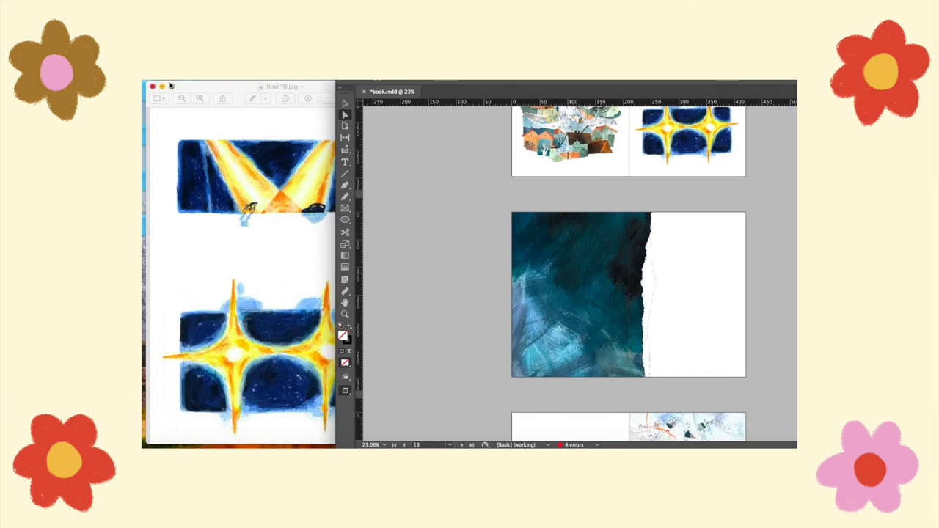
pyautogui.click(154, 85)
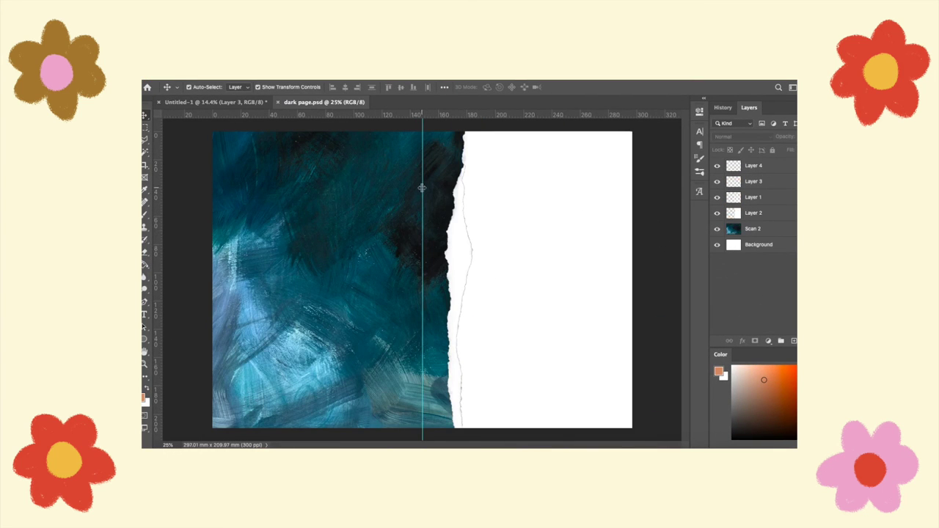
# Switch to dark page.psd in Photoshop, remove its vertical guide and hide Layers 1 to 4 to expose the full Scan 2 painting
pyautogui.moveTo(422, 188); pyautogui.dragTo(155, 183)
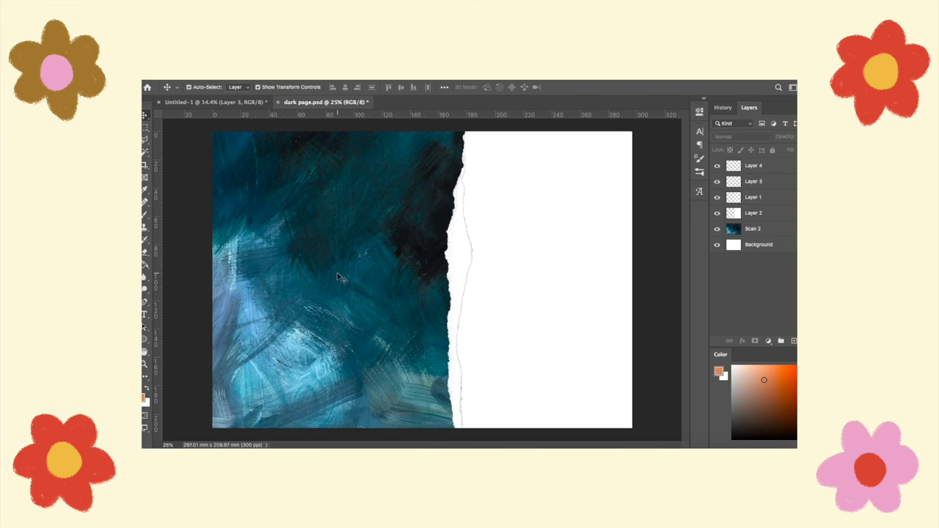
pyautogui.click(716, 198)
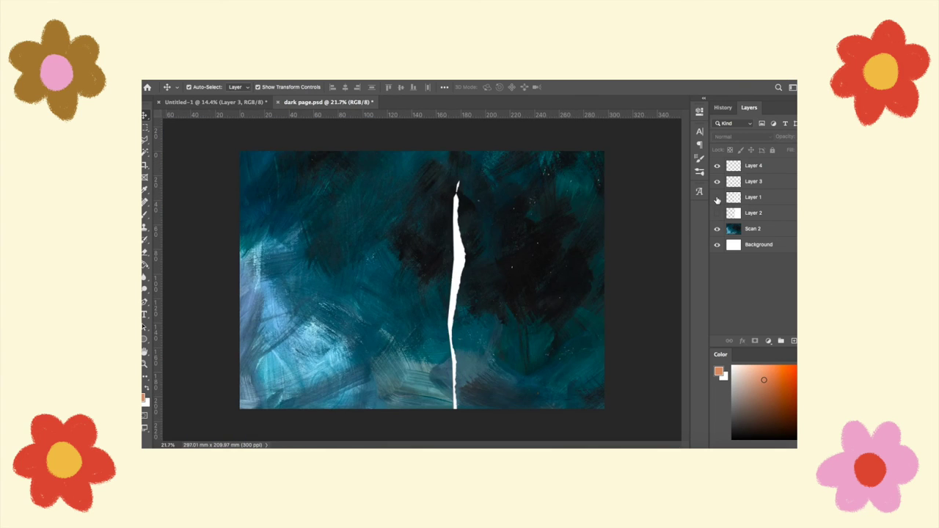
pyautogui.click(716, 181)
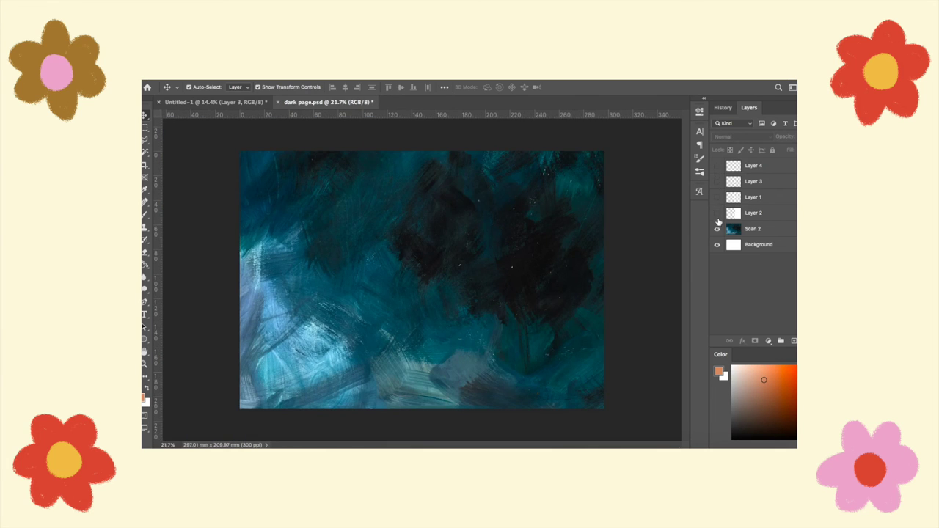
# Show Layers 1 to 4 again and examine the torn paper edge over the painting
pyautogui.click(718, 213)
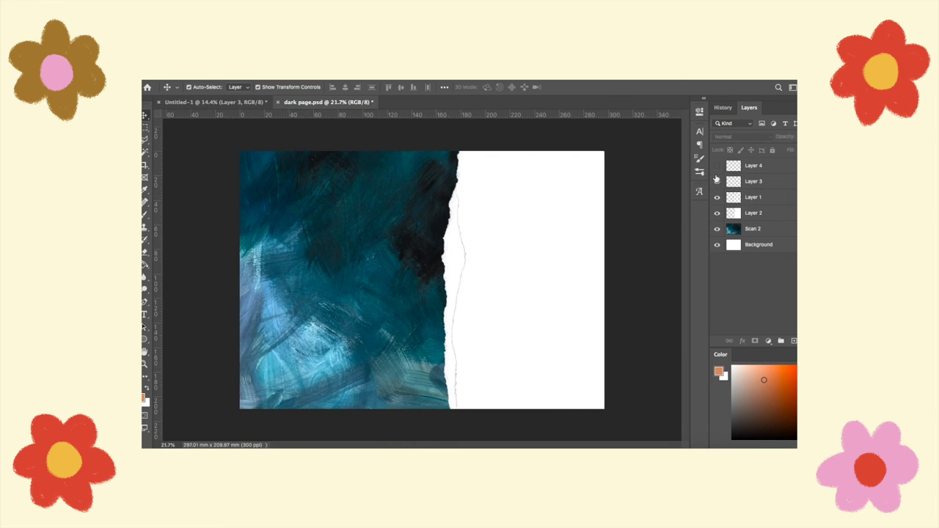
pyautogui.scroll(6, 517, 206)
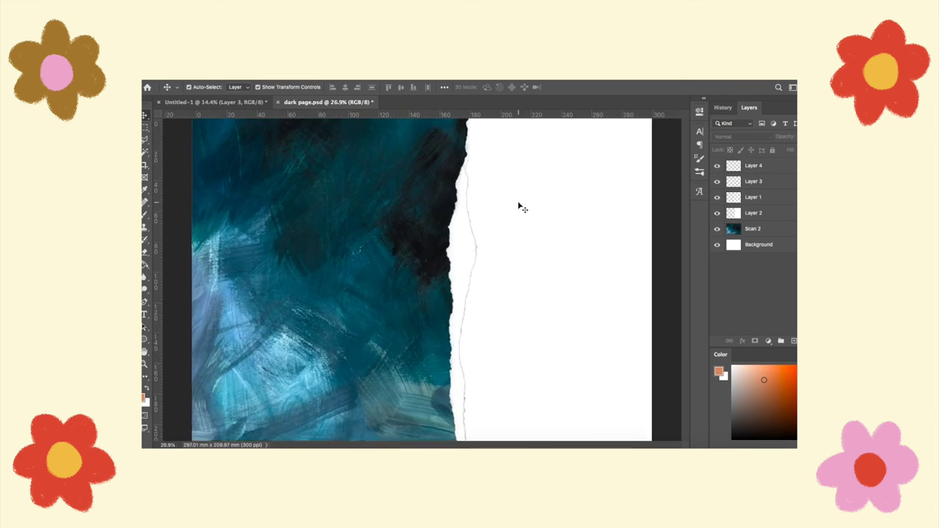
pyautogui.scroll(-2, 517, 206)
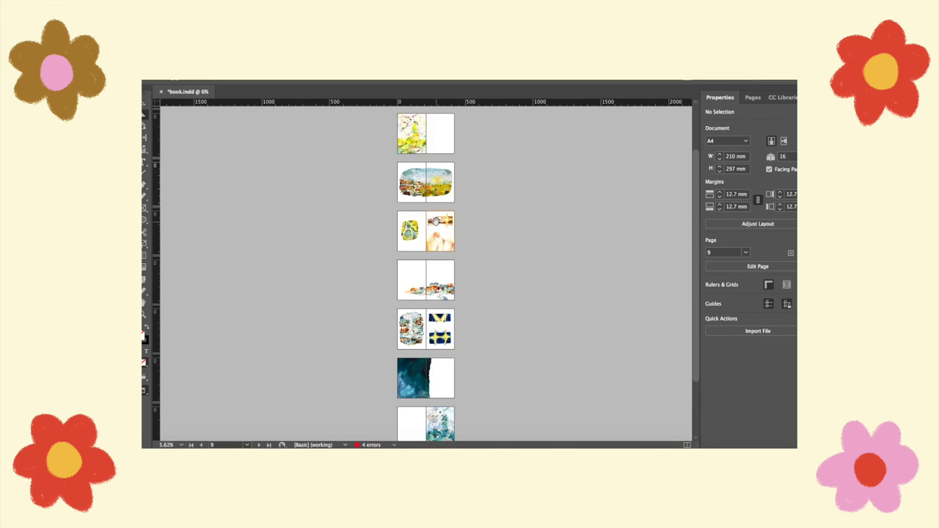